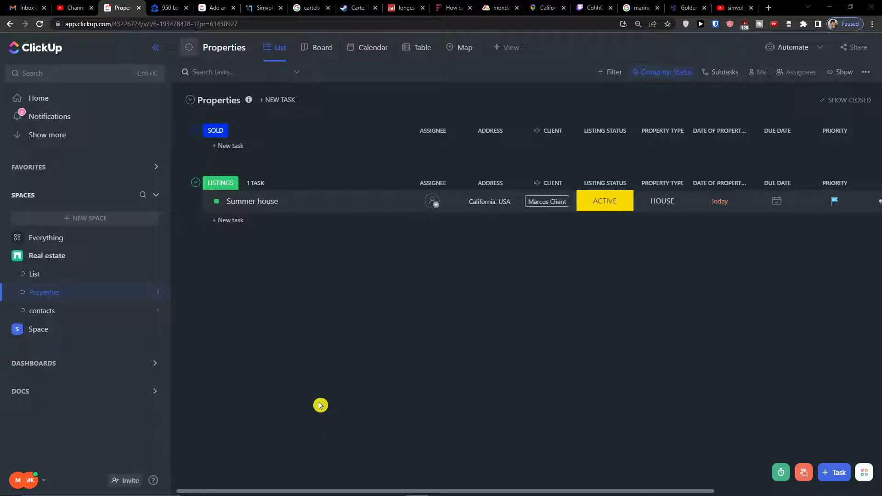
# Browse the available field types for a new column in the Properties list.
pyautogui.moveTo(252, 489); pyautogui.dragTo(325, 490)
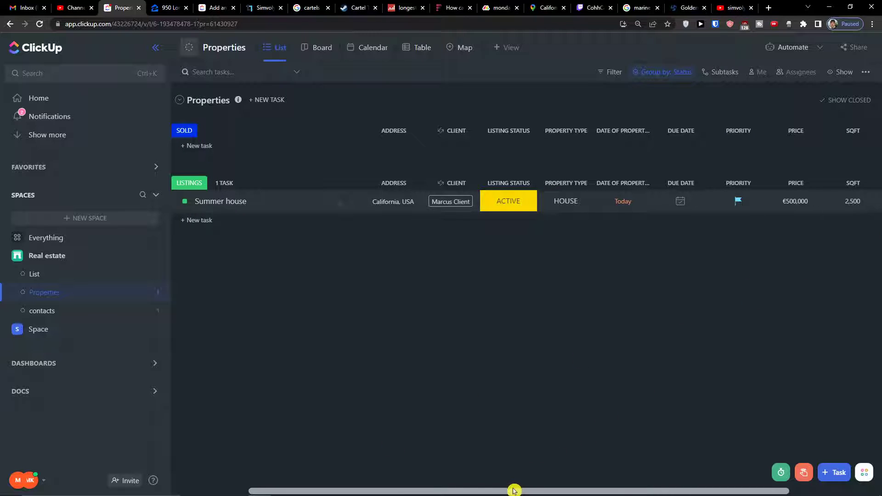
pyautogui.moveTo(513, 488); pyautogui.dragTo(867, 125)
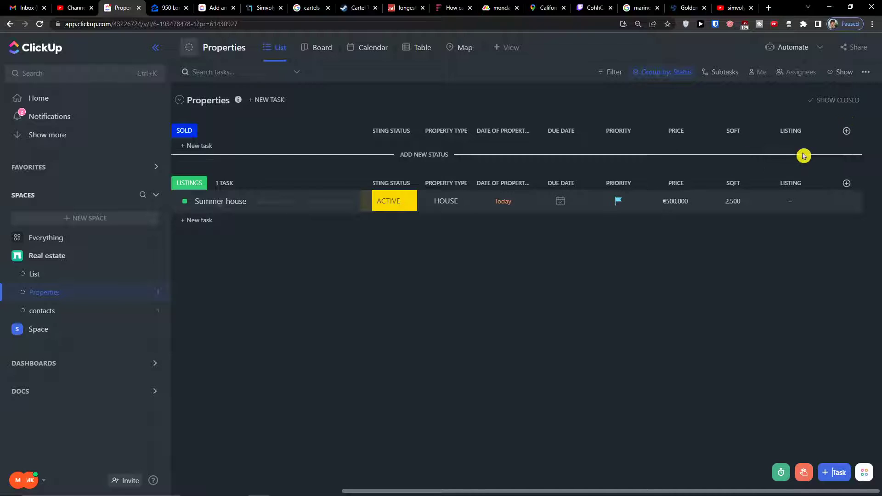
pyautogui.click(846, 131)
pyautogui.click(826, 178)
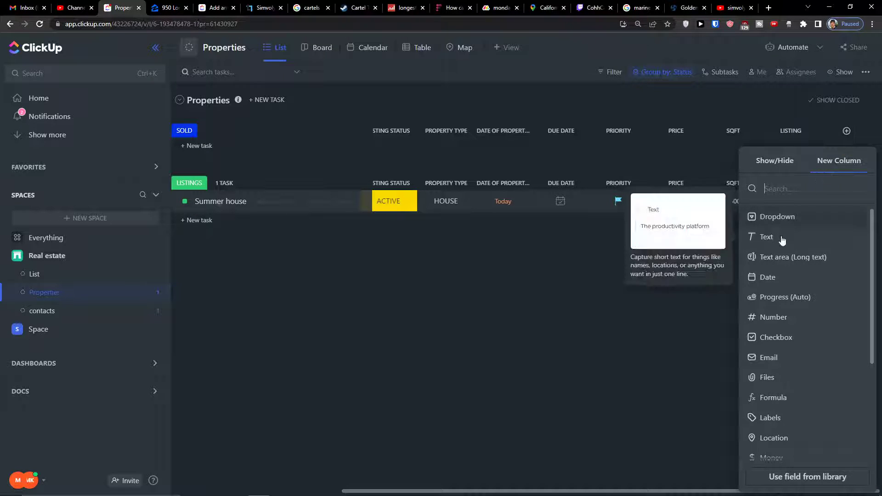
pyautogui.scroll(-2, 783, 266)
pyautogui.scroll(-2, 783, 274)
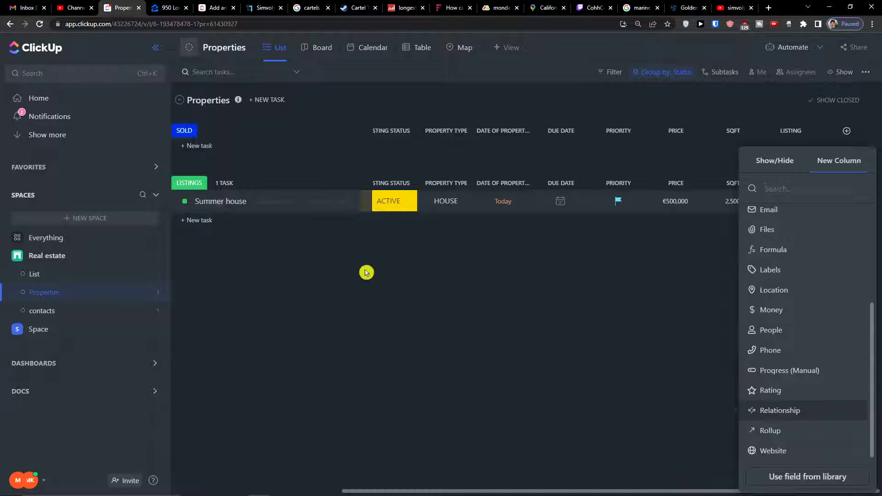
# Back in Properties, add a Listings task named 'New property with new client'.
pyautogui.click(54, 282)
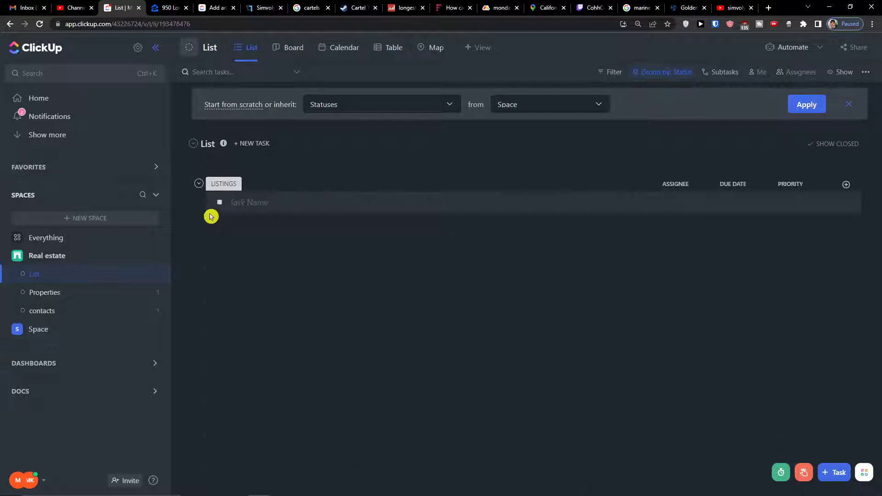
pyautogui.click(62, 291)
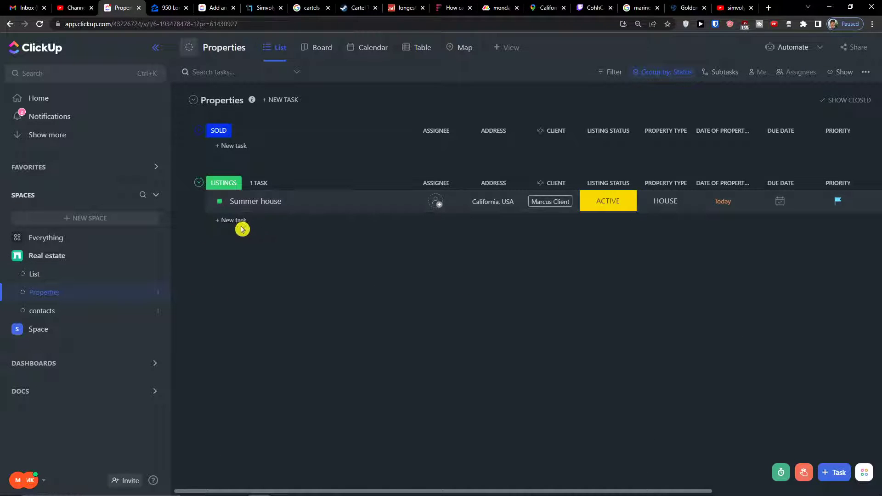
pyautogui.click(233, 220)
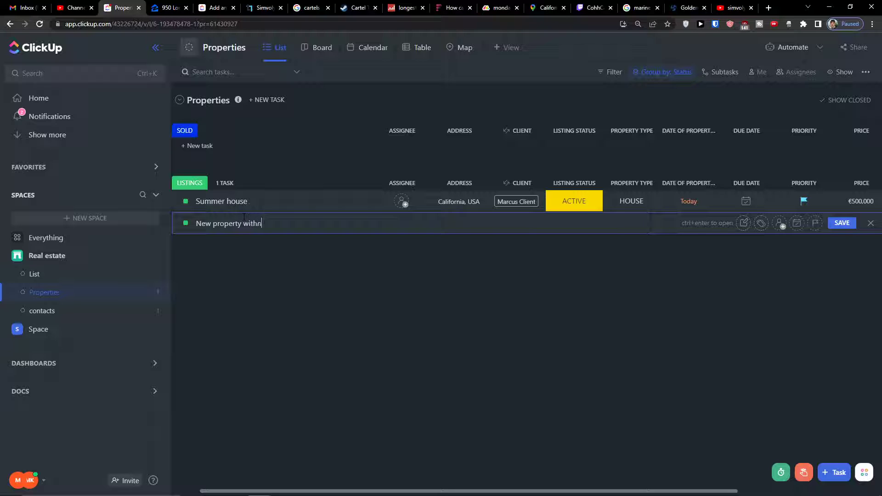
pyautogui.write('New property with new client')
pyautogui.press('Return')
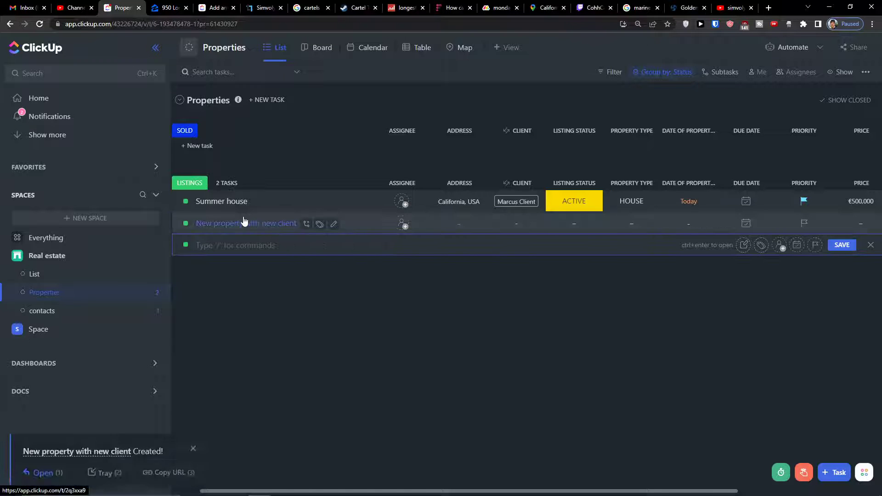
# In the contacts list, add a Potential Leads contact named '... Relationship client'.
pyautogui.click(76, 308)
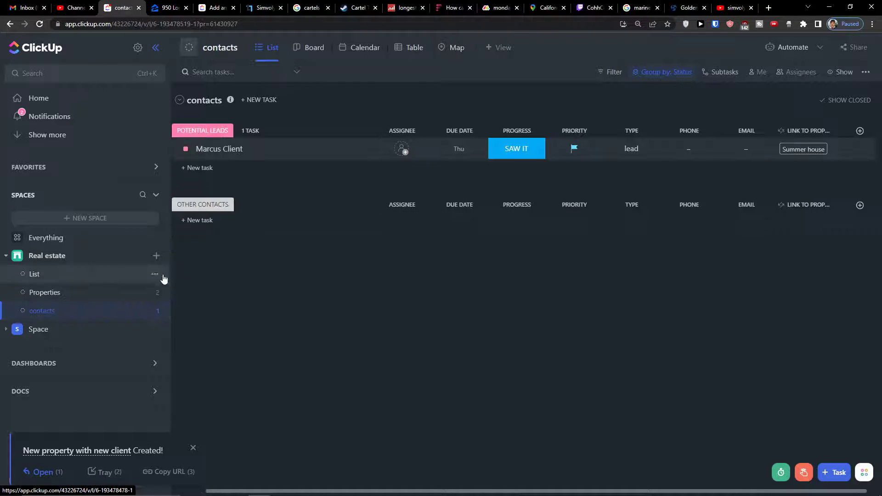
pyautogui.click(204, 171)
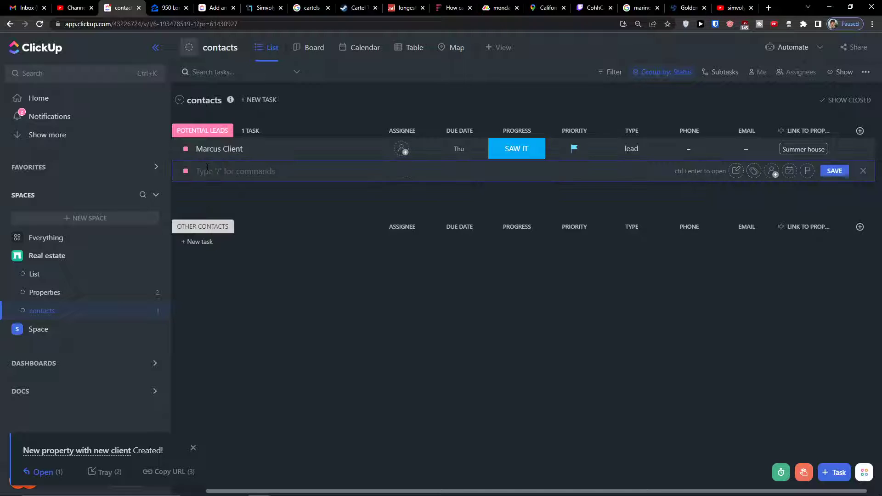
pyautogui.write('Marcus Relations')
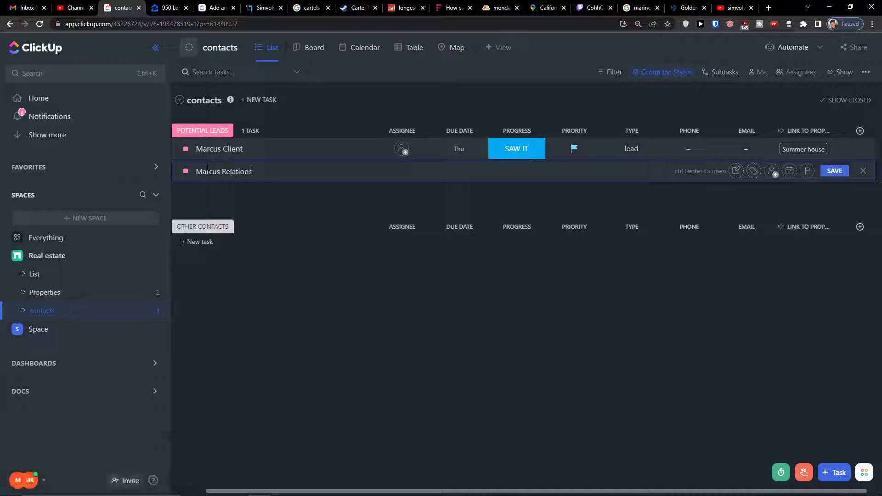
pyautogui.write('hip client')
pyautogui.press('Return')
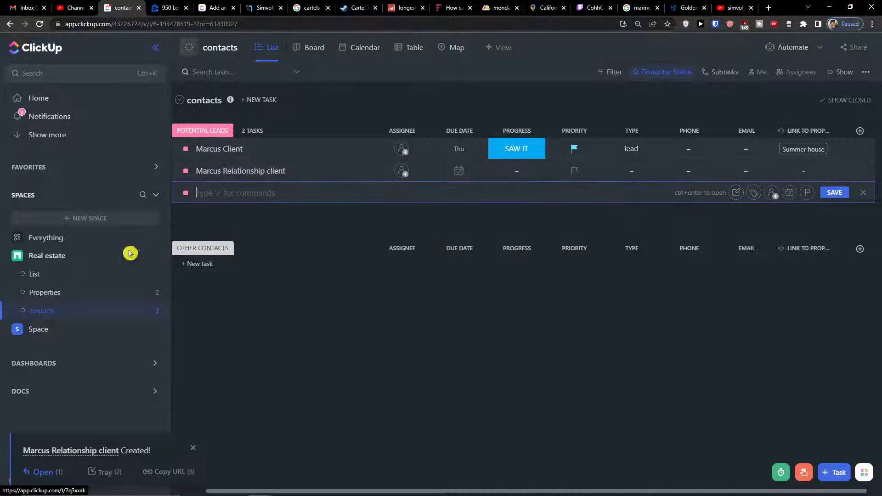
# Glance at Properties, then return to contacts and sort them by the linked property.
pyautogui.click(44, 298)
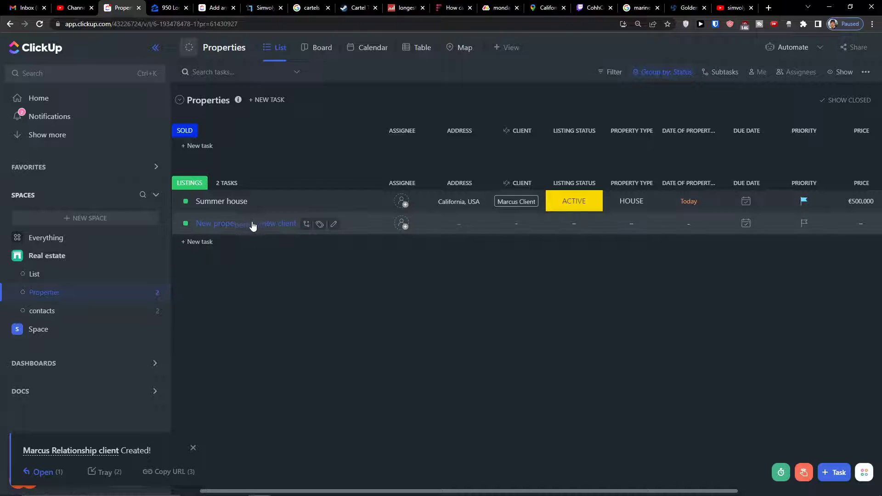
pyautogui.click(84, 311)
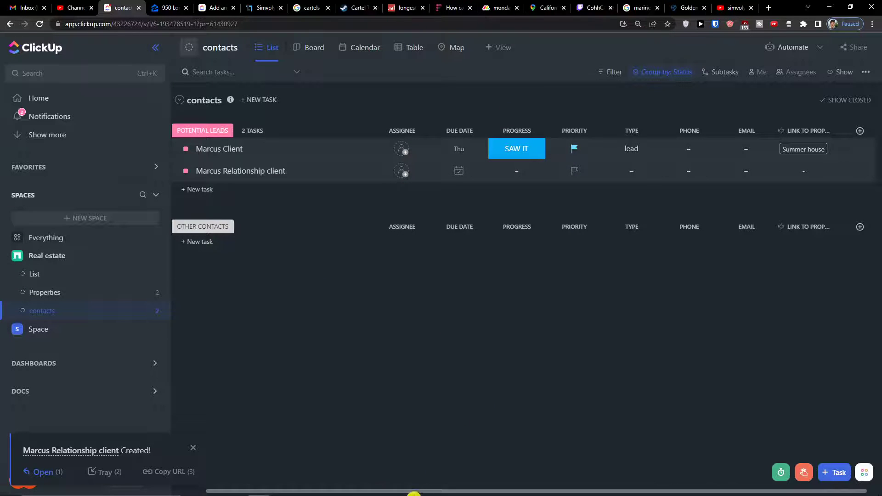
pyautogui.moveTo(397, 491); pyautogui.dragTo(411, 490)
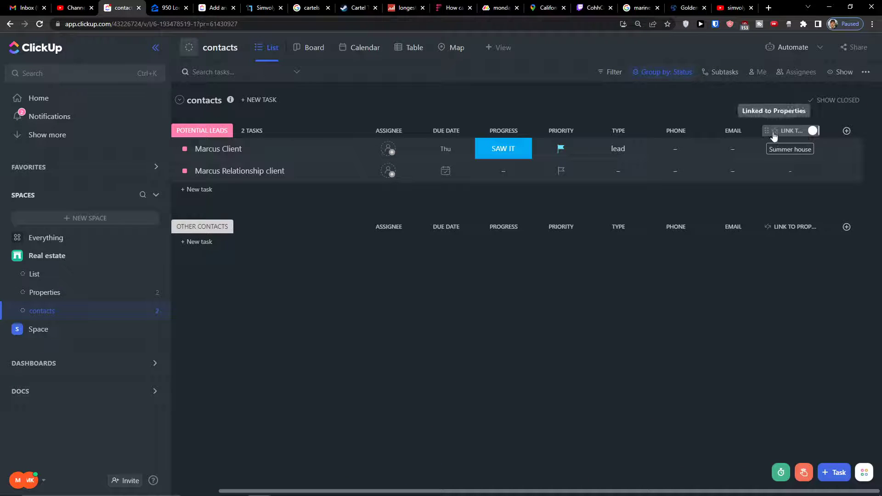
pyautogui.click(813, 131)
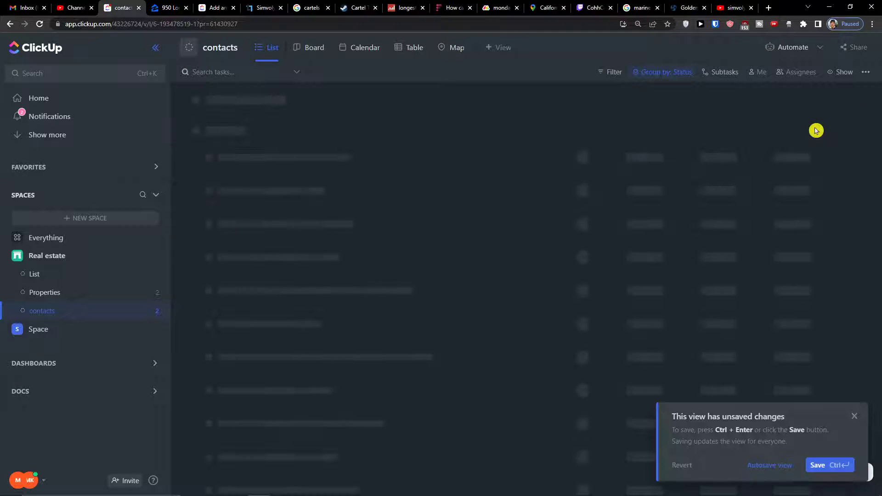
# Discard the unsaved sort and pick Relationship as the new contacts column type.
pyautogui.click(274, 56)
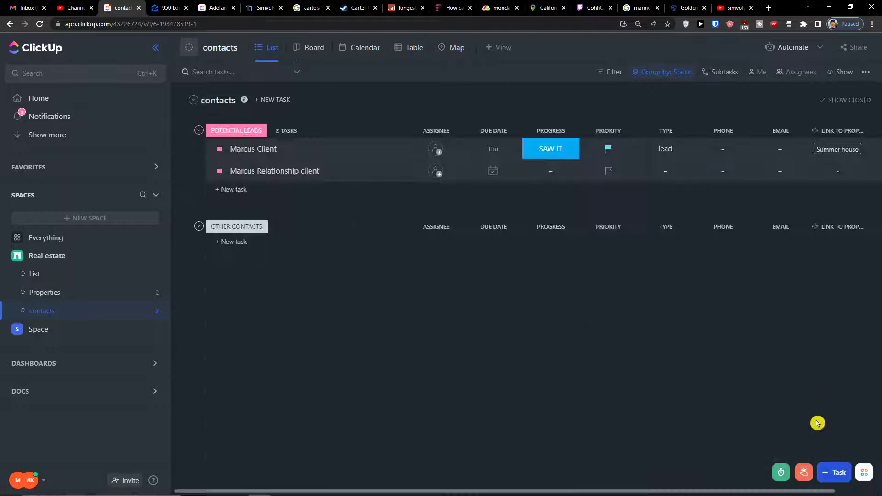
pyautogui.moveTo(705, 490); pyautogui.dragTo(749, 490)
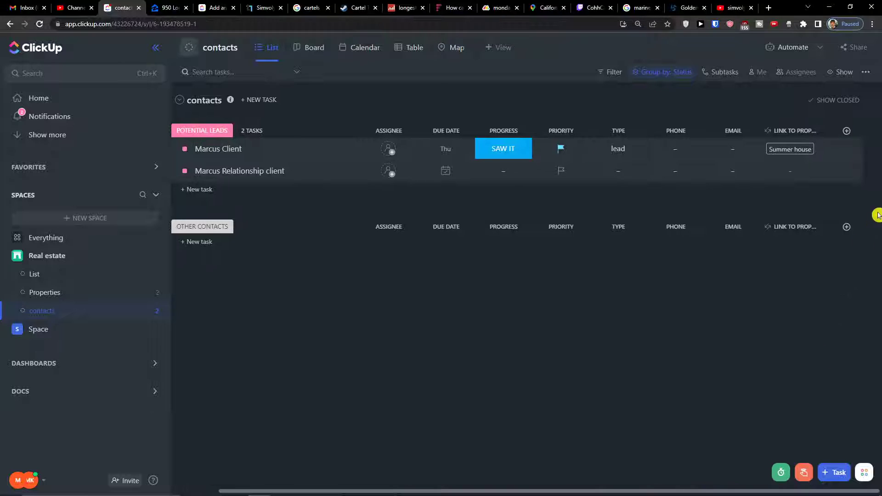
pyautogui.click(847, 131)
pyautogui.scroll(-5, 823, 321)
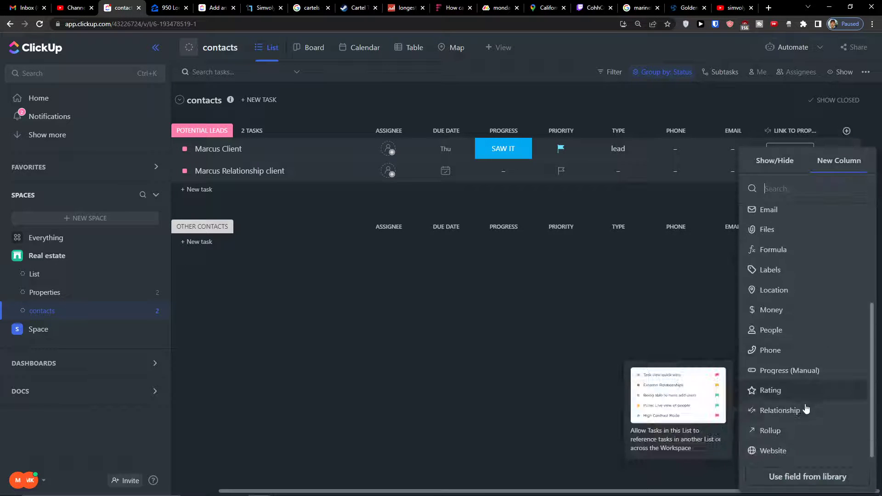
pyautogui.click(804, 409)
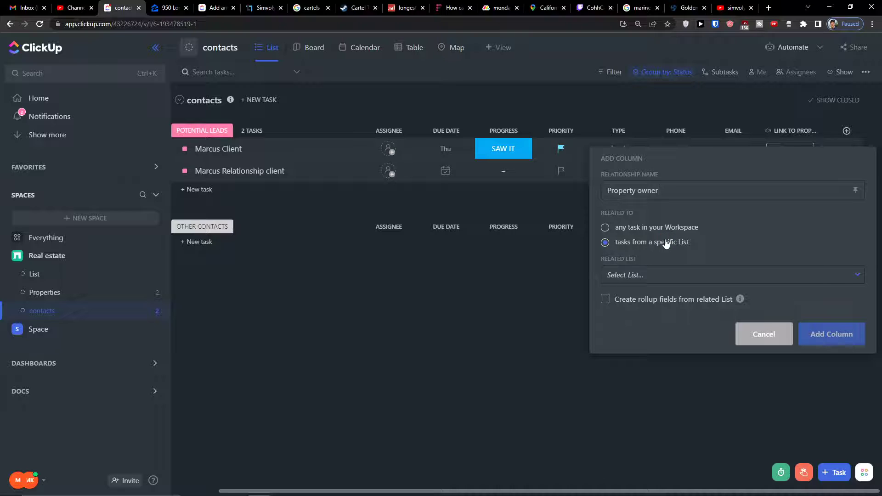
# Link the 'Property owner' column to tasks in the Properties list and add it.
pyautogui.click(659, 275)
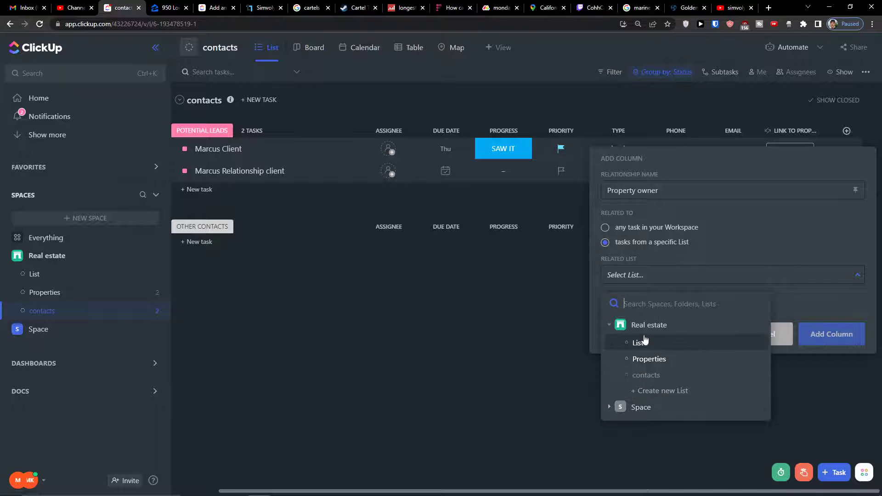
pyautogui.click(643, 358)
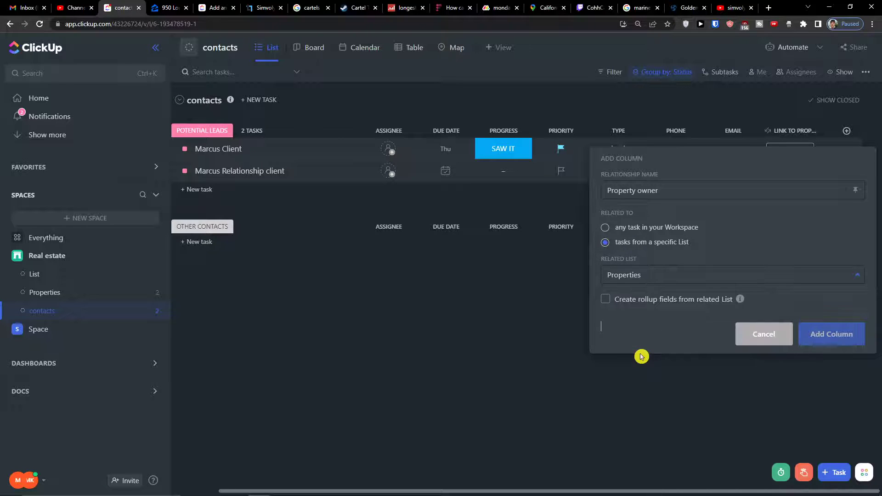
pyautogui.click(818, 336)
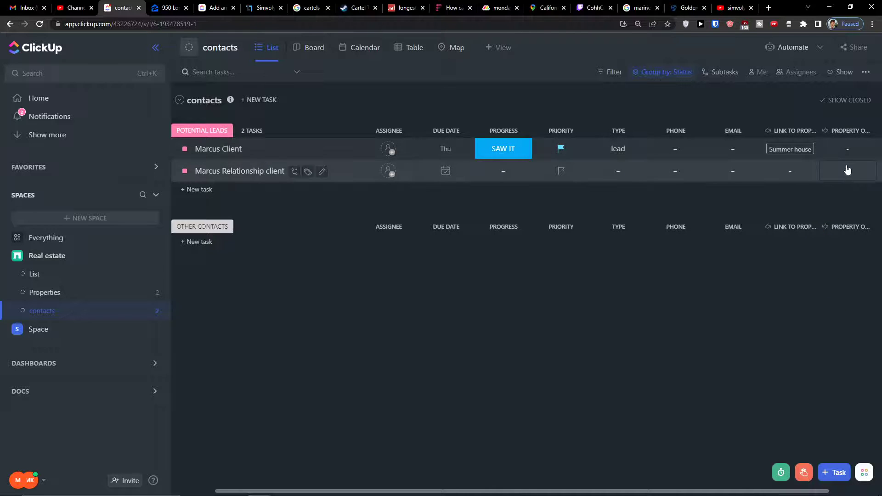
# Set the new contact's Property owner to 'New property with new client', then go to Properties.
pyautogui.click(847, 171)
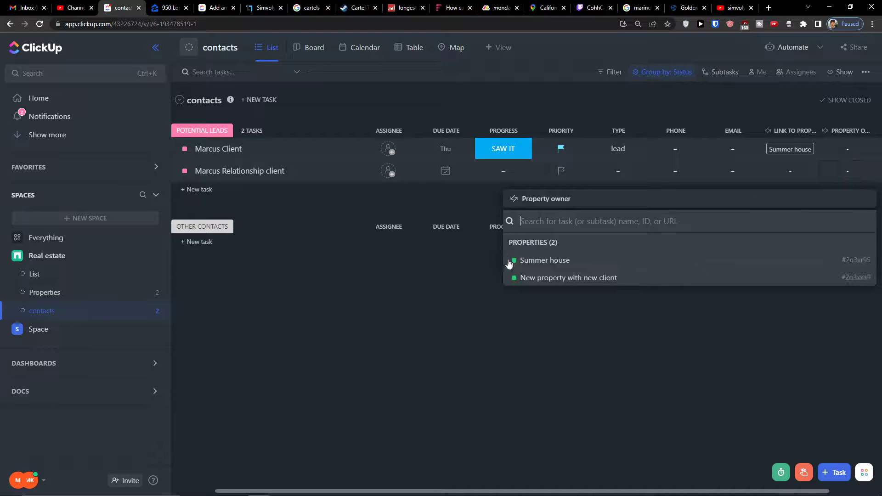
pyautogui.click(638, 286)
pyautogui.click(745, 299)
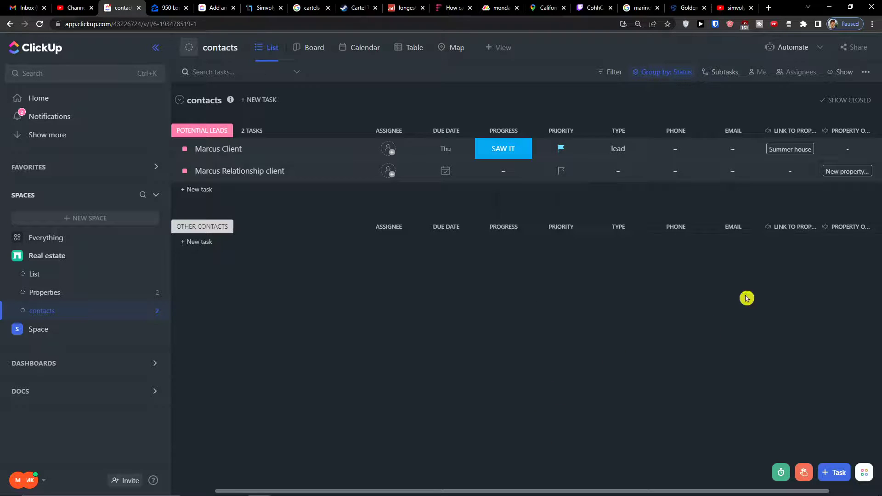
pyautogui.click(836, 177)
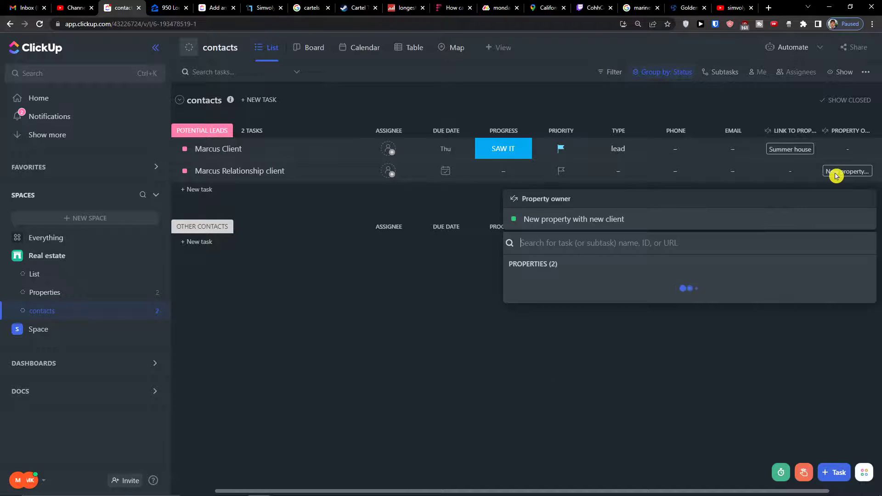
pyautogui.click(726, 338)
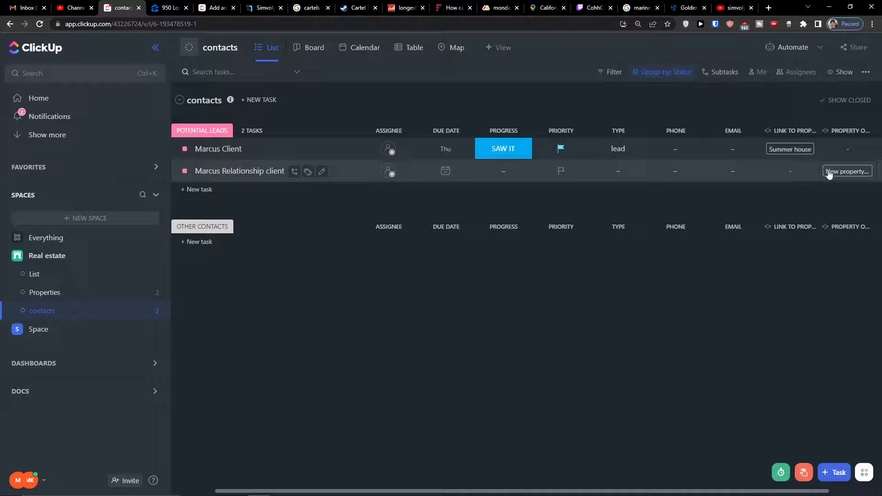
pyautogui.click(92, 292)
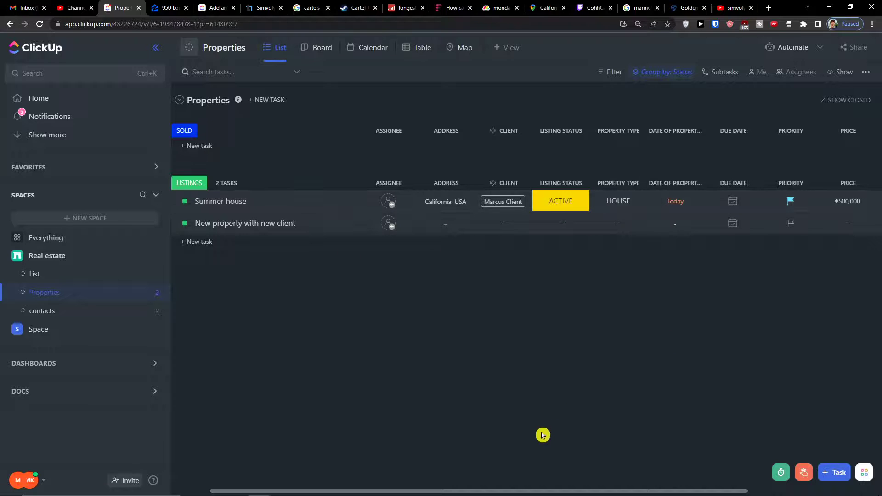
# Assign the relationship-client contact as Client of 'New property with new client'.
pyautogui.moveTo(486, 490); pyautogui.dragTo(659, 454)
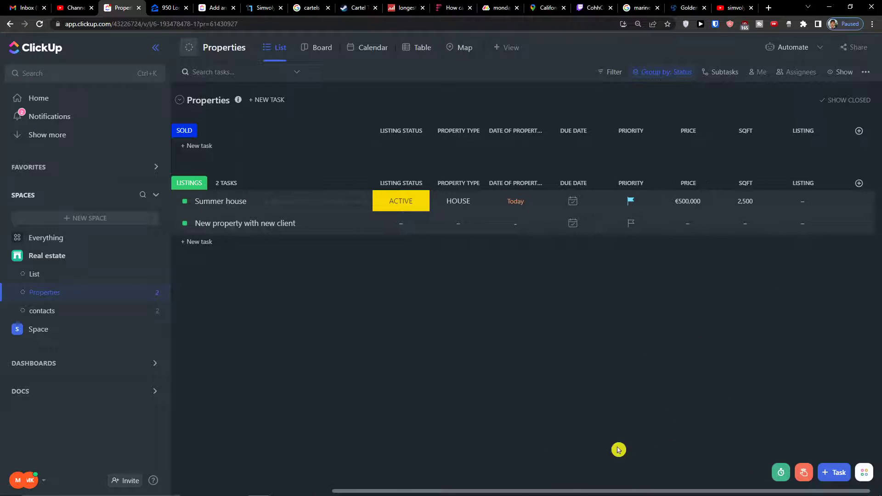
pyautogui.moveTo(567, 491); pyautogui.dragTo(377, 494)
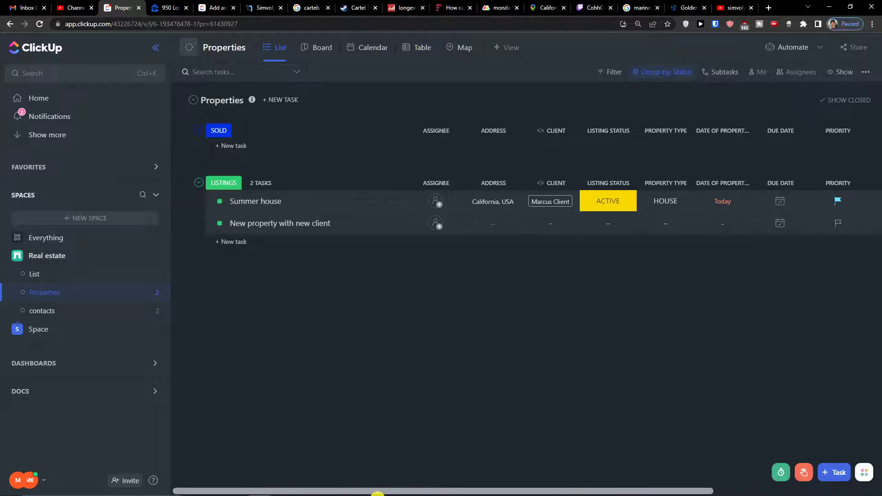
pyautogui.click(546, 230)
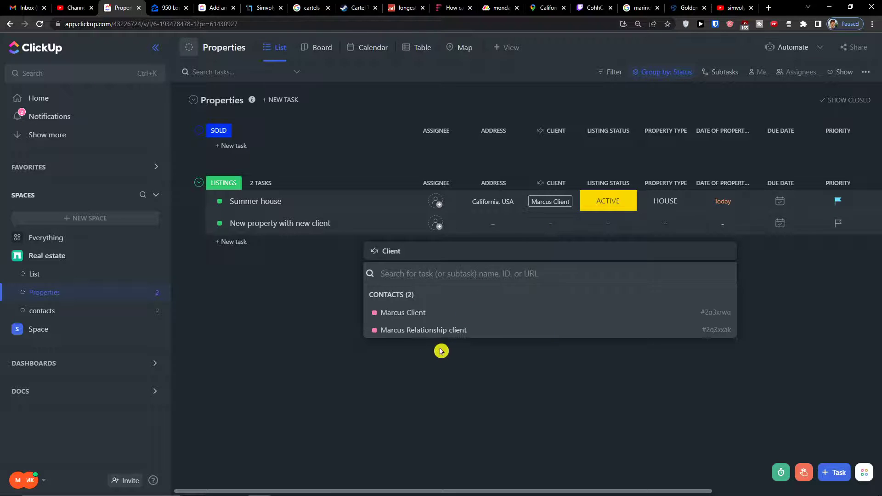
pyautogui.click(462, 331)
pyautogui.click(540, 225)
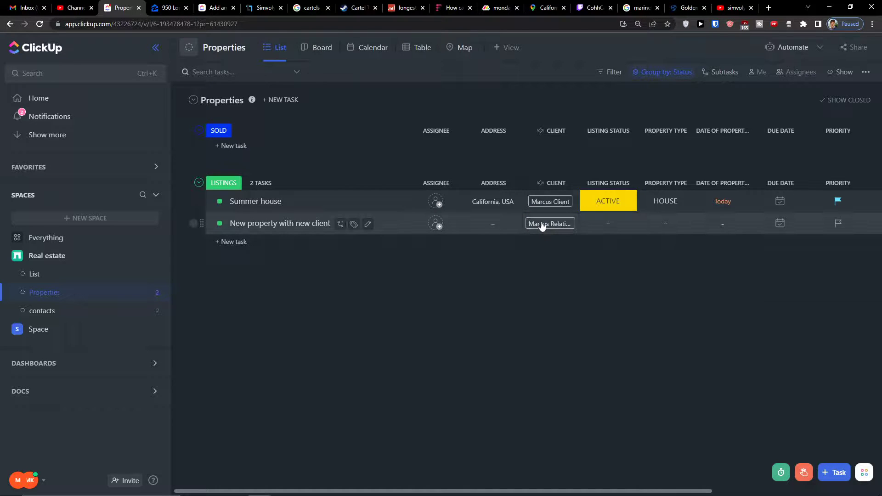
# Inspect the task's Dependencies window from its context menu, then close it.
pyautogui.rightClick(541, 225)
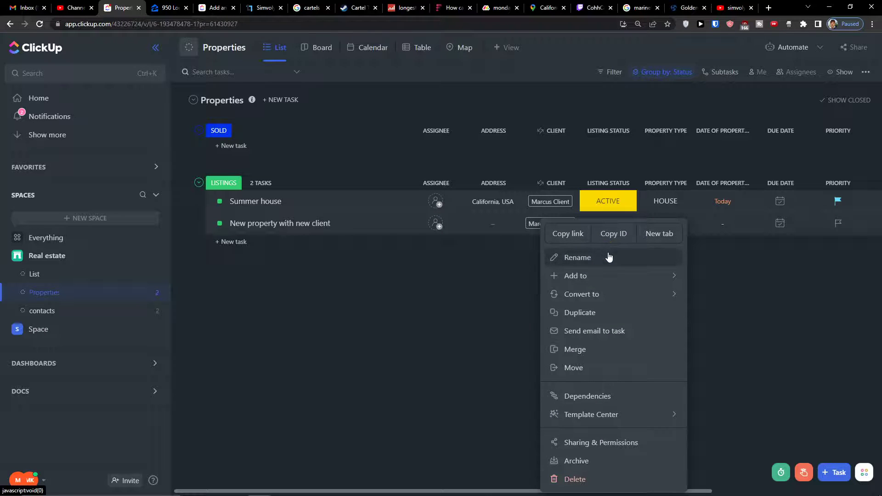
pyautogui.click(570, 398)
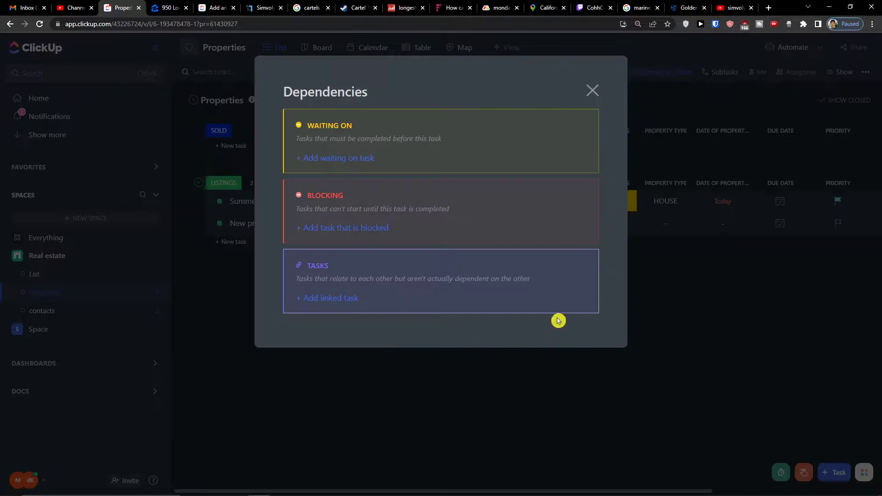
pyautogui.click(592, 90)
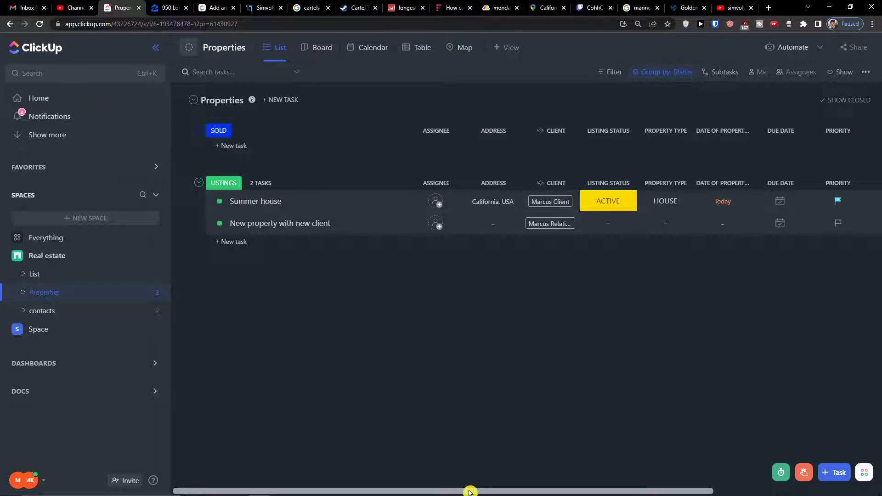
pyautogui.moveTo(472, 489); pyautogui.dragTo(659, 480)
# Create a Rollup column 'Roull up' that rolls up Status through the Tasks relationship.
pyautogui.click(846, 183)
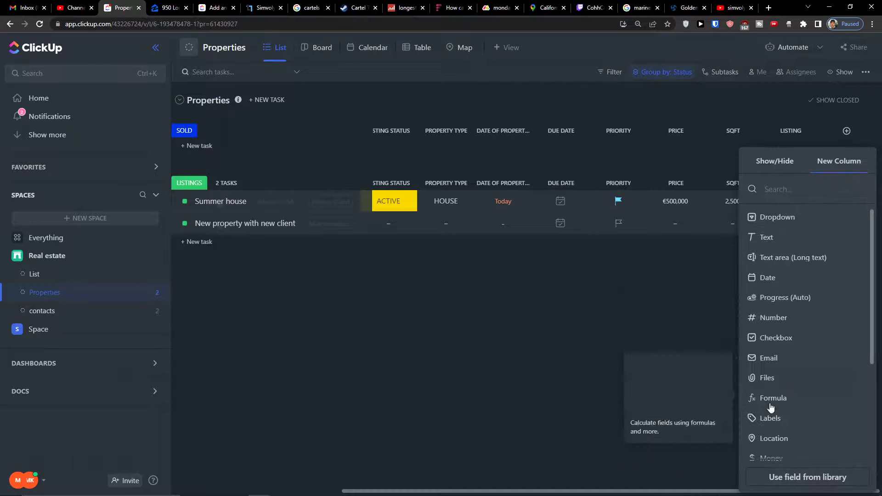
pyautogui.scroll(-3, 757, 349)
pyautogui.click(772, 430)
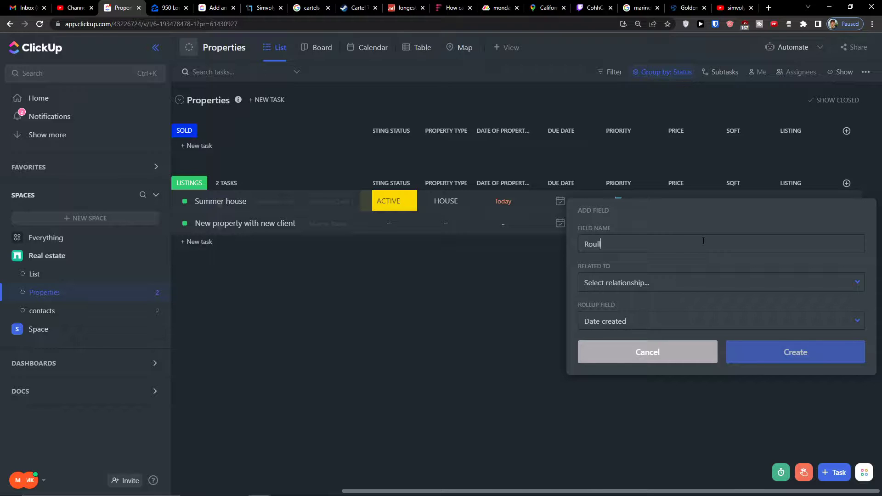
pyautogui.write('Roull up')
pyautogui.click(705, 282)
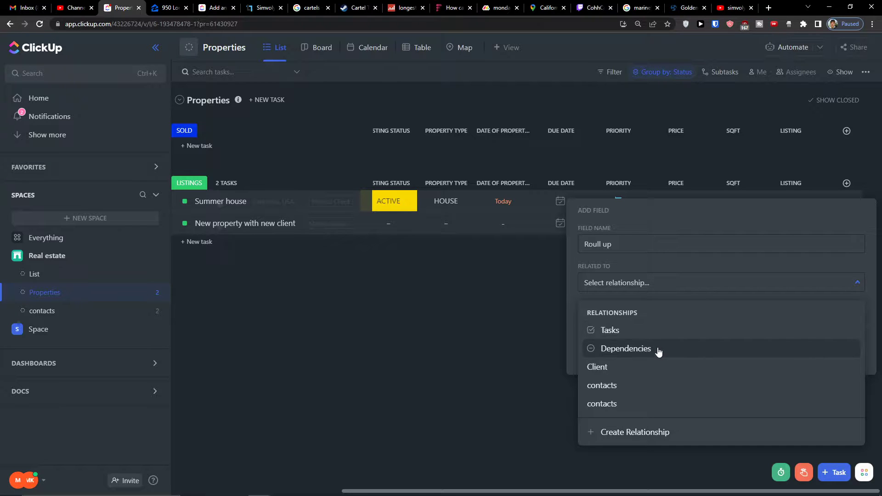
pyautogui.doubleClick(664, 343)
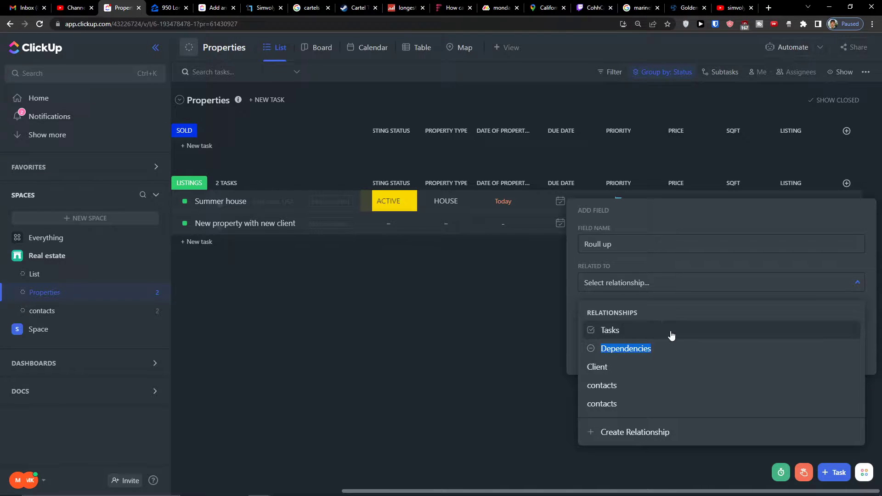
pyautogui.click(670, 335)
pyautogui.click(712, 324)
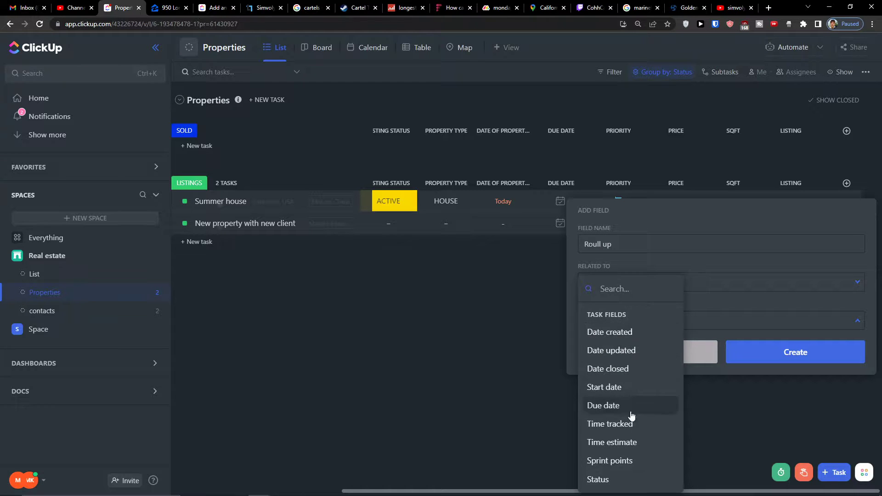
pyautogui.click(596, 479)
pyautogui.click(778, 354)
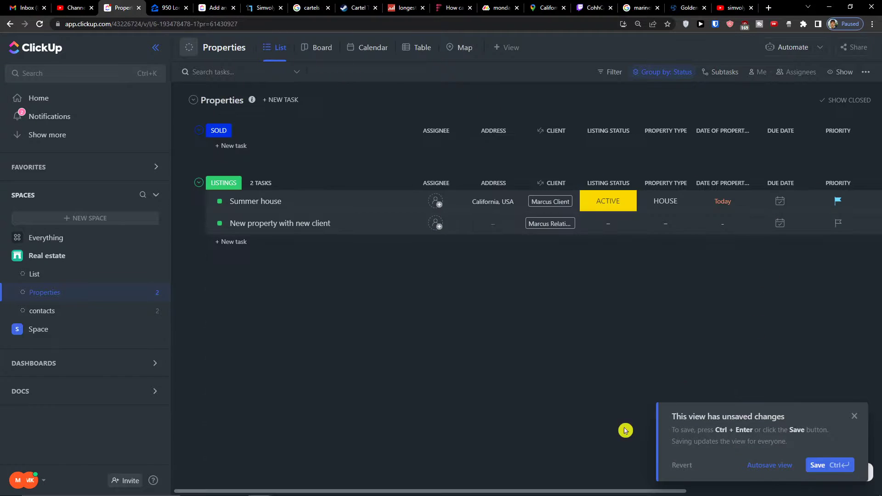
pyautogui.moveTo(560, 490); pyautogui.dragTo(755, 490)
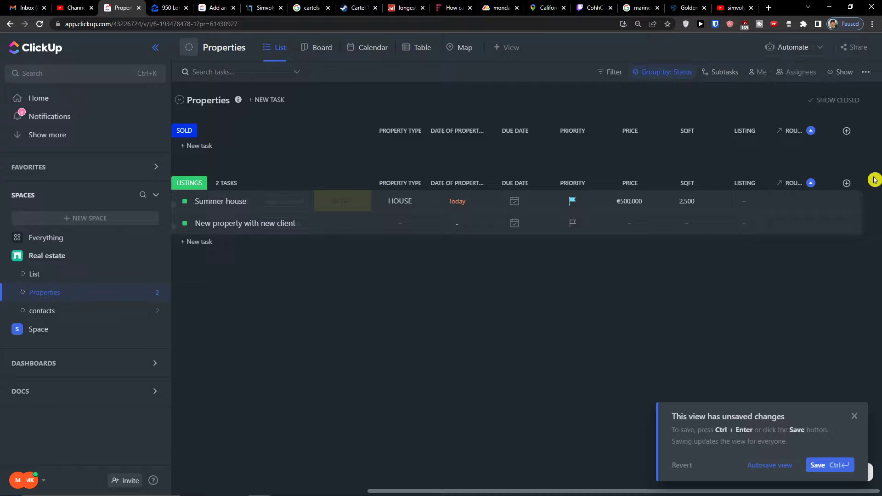
pyautogui.click(847, 183)
pyautogui.scroll(-3, 858, 408)
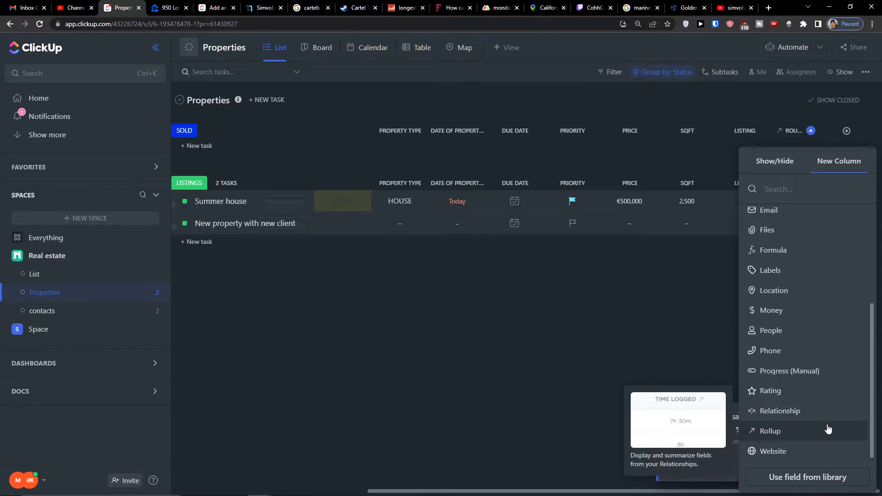
pyautogui.click(600, 313)
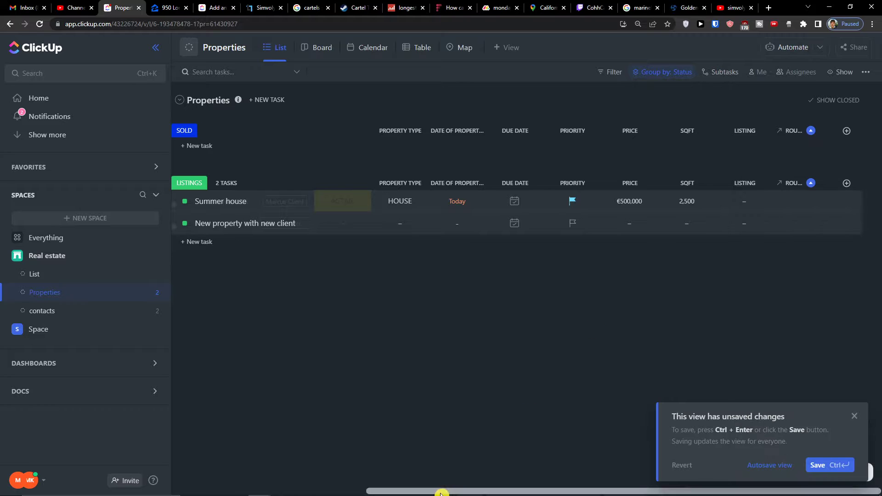
pyautogui.moveTo(441, 492); pyautogui.dragTo(243, 489)
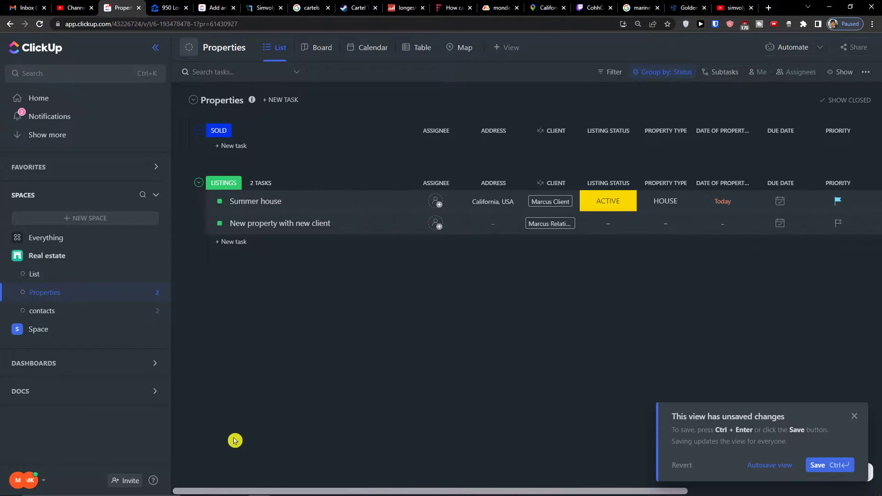
pyautogui.rightClick(555, 201)
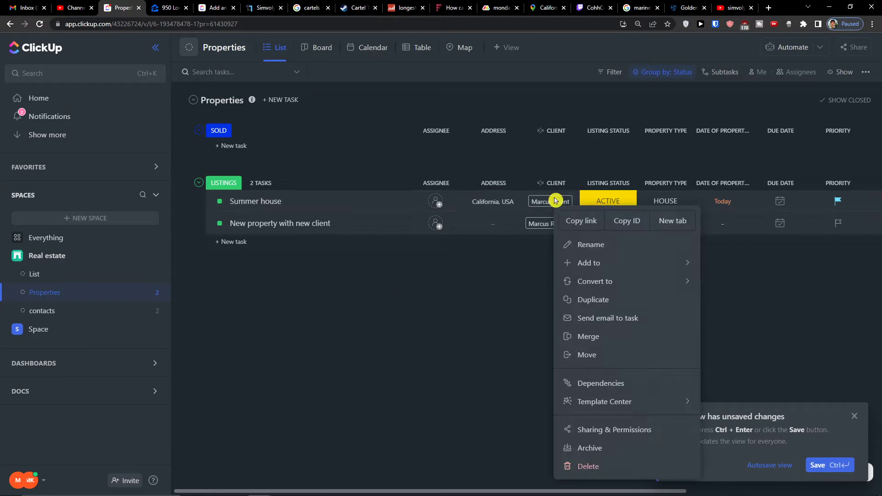
pyautogui.click(546, 225)
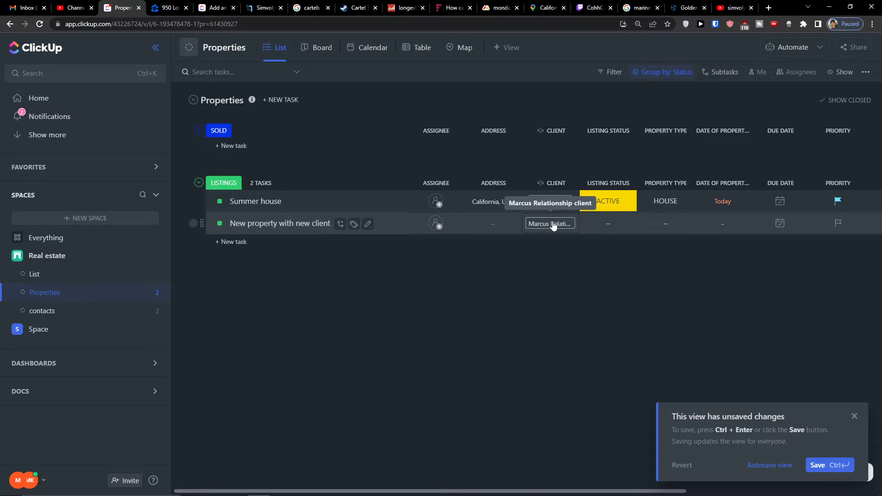
pyautogui.click(552, 223)
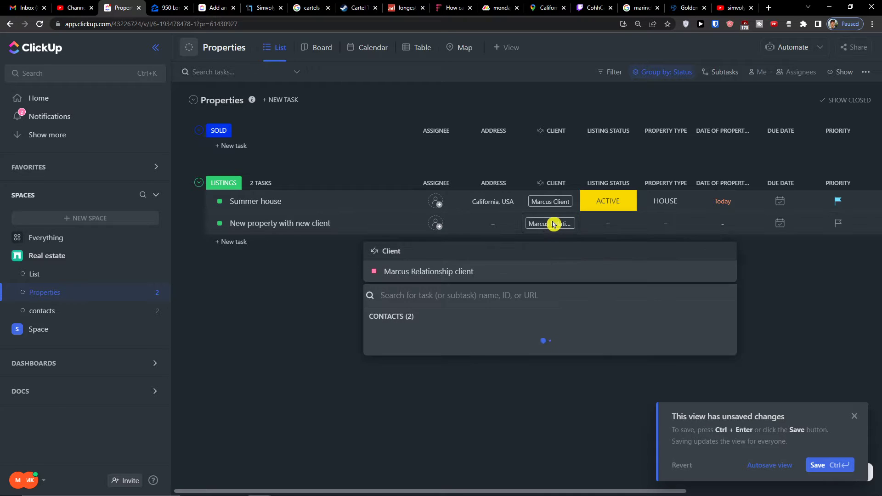
pyautogui.click(419, 279)
pyautogui.click(854, 57)
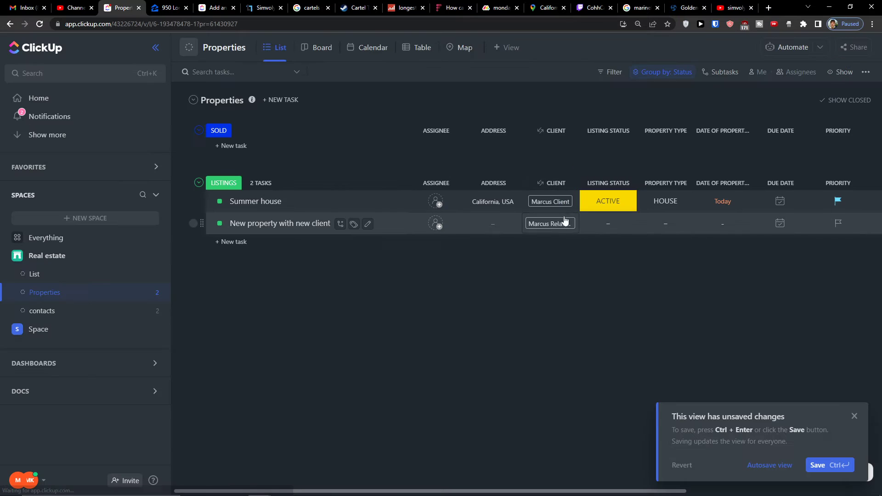
pyautogui.click(558, 224)
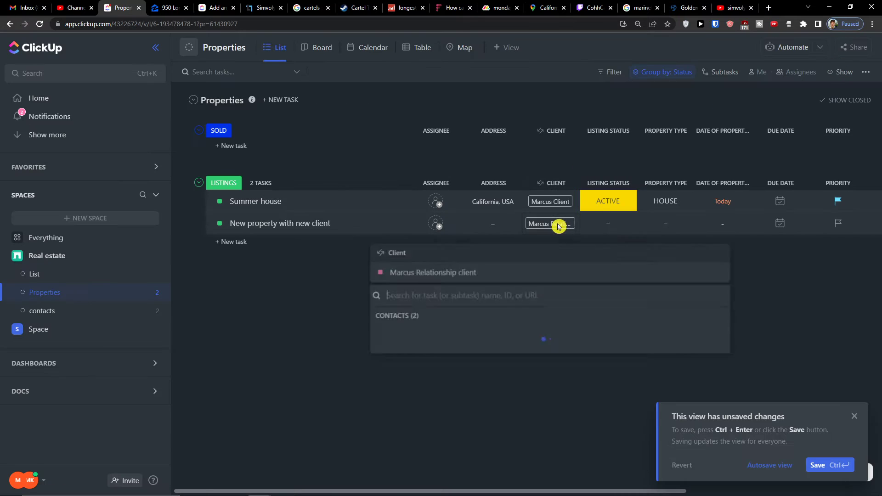
pyautogui.click(416, 277)
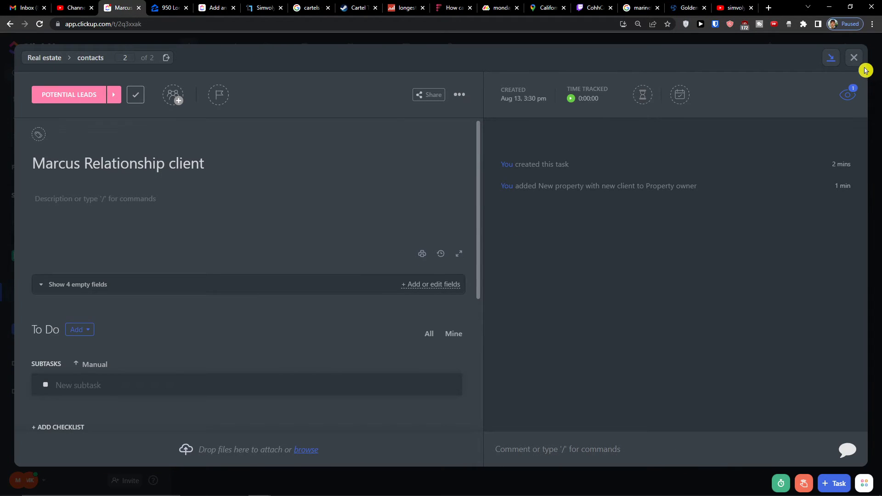
pyautogui.click(853, 57)
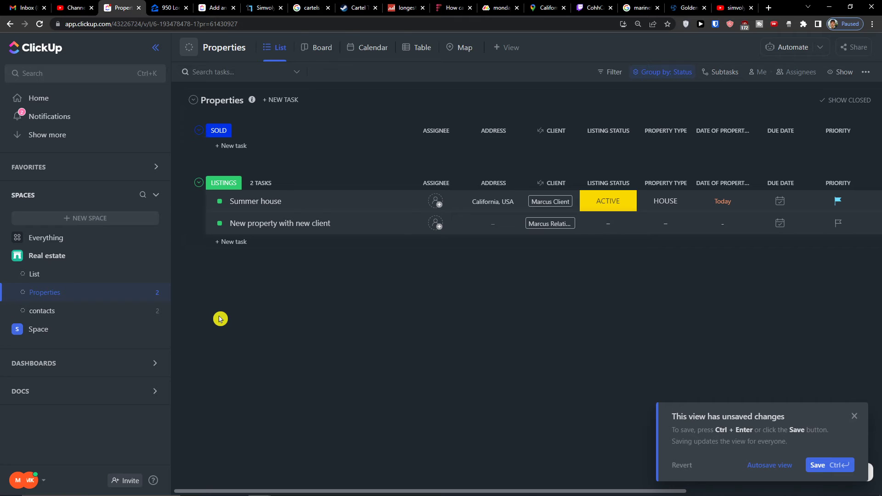